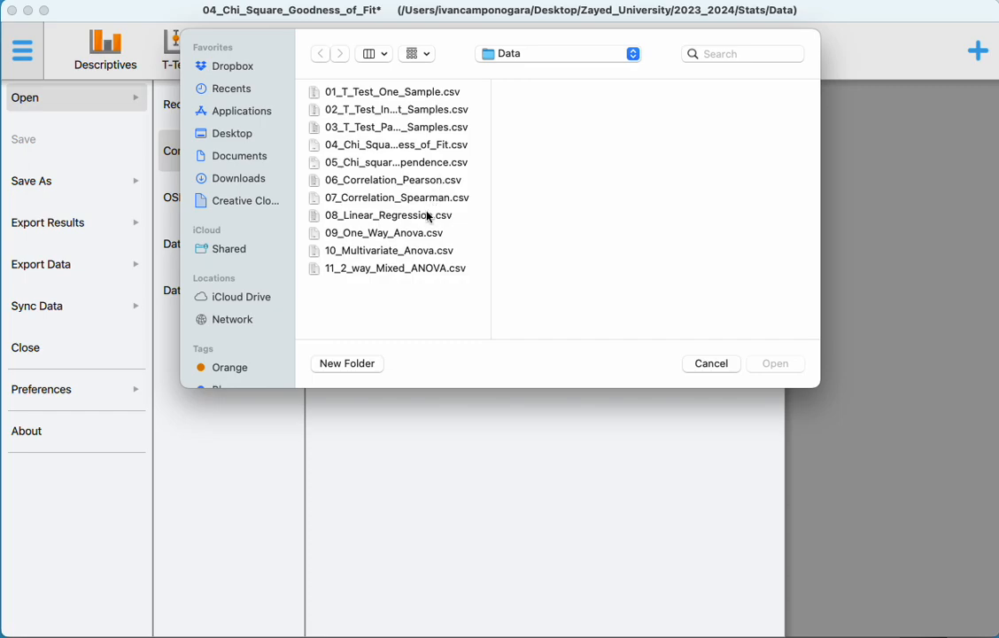
Open the 08_Linear_Regression.csv data file and start a classical linear regression analysis.
left_click(770, 365)
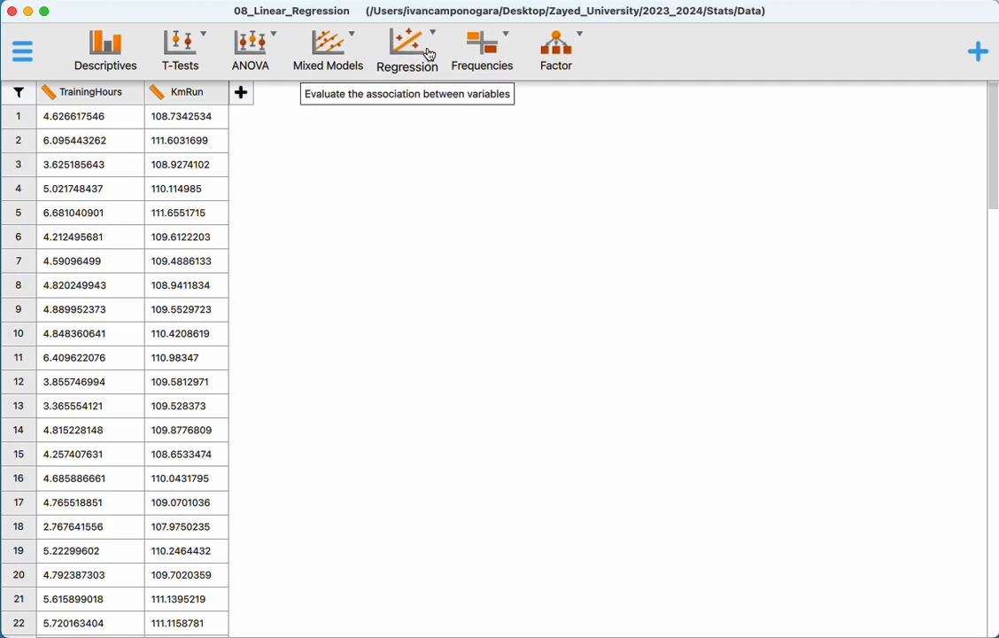
left_click(429, 62)
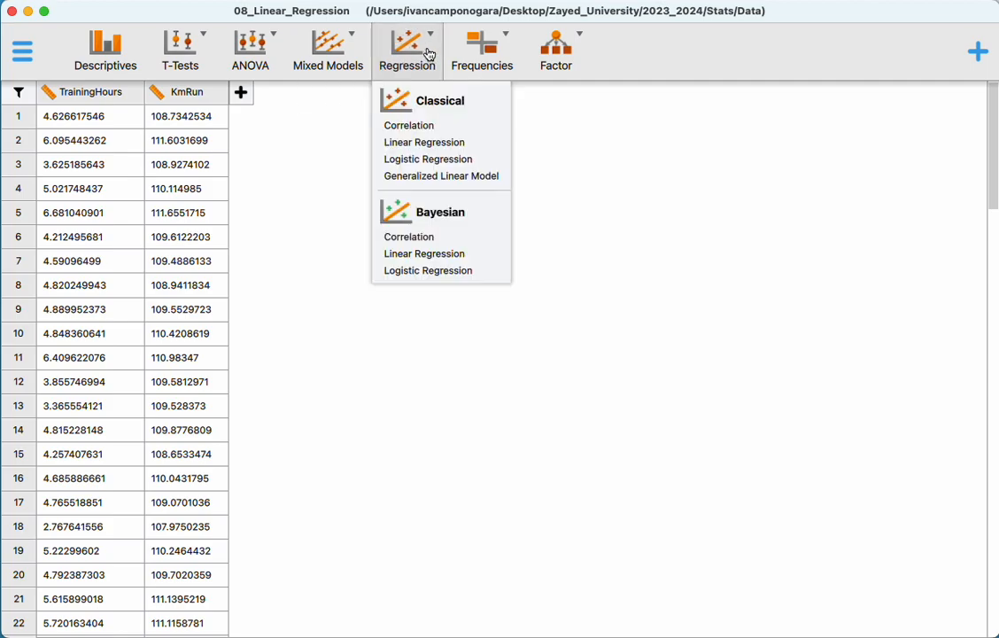
left_click(443, 149)
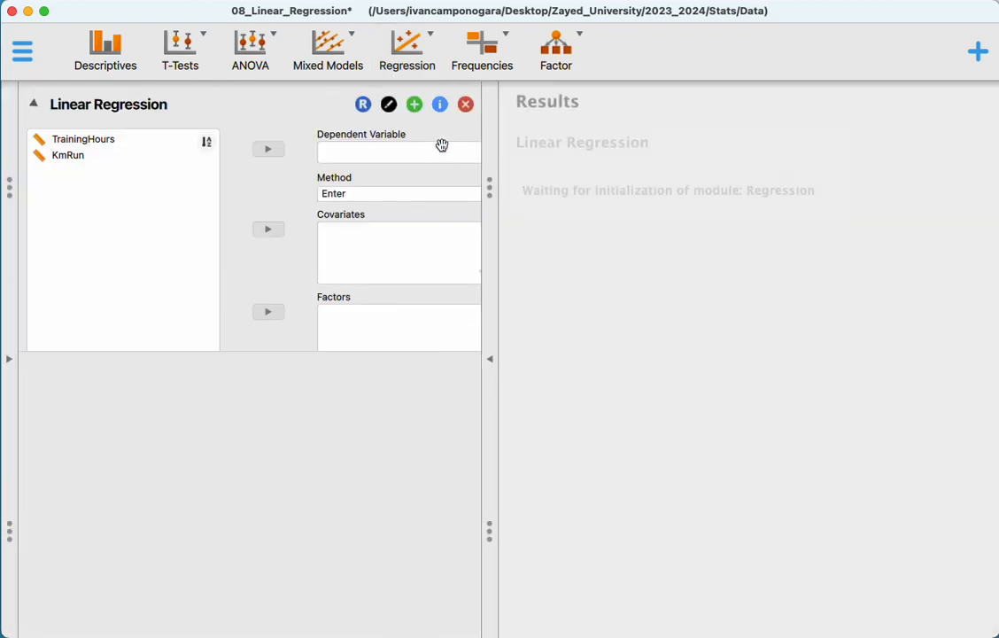
Assign KmRun as the dependent variable and TrainingHours as the covariate of the linear regression.
left_click(152, 139)
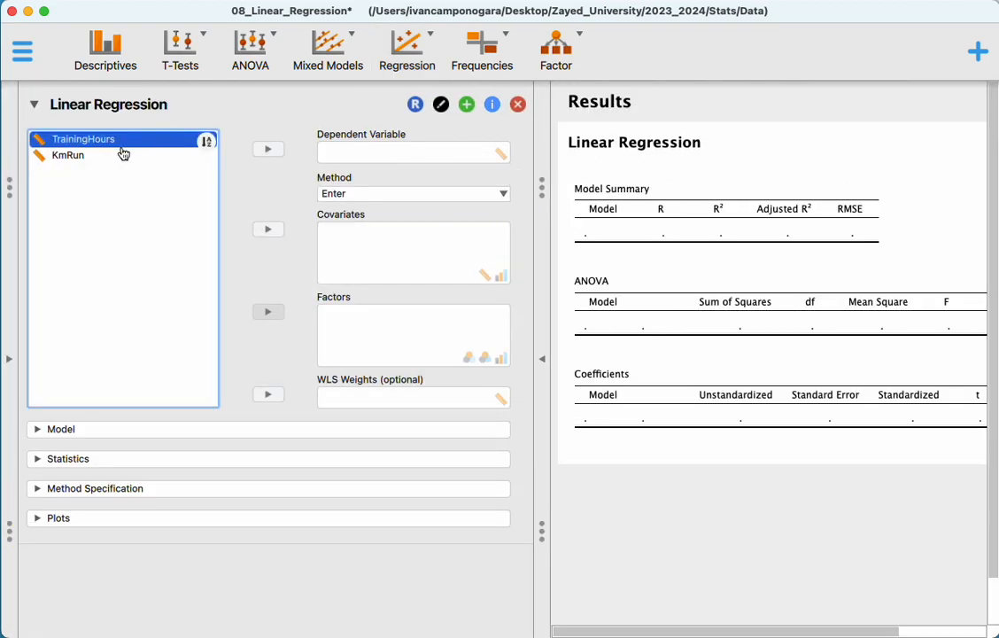
left_click(127, 155)
left_click(269, 149)
left_click(110, 141)
left_click(262, 230)
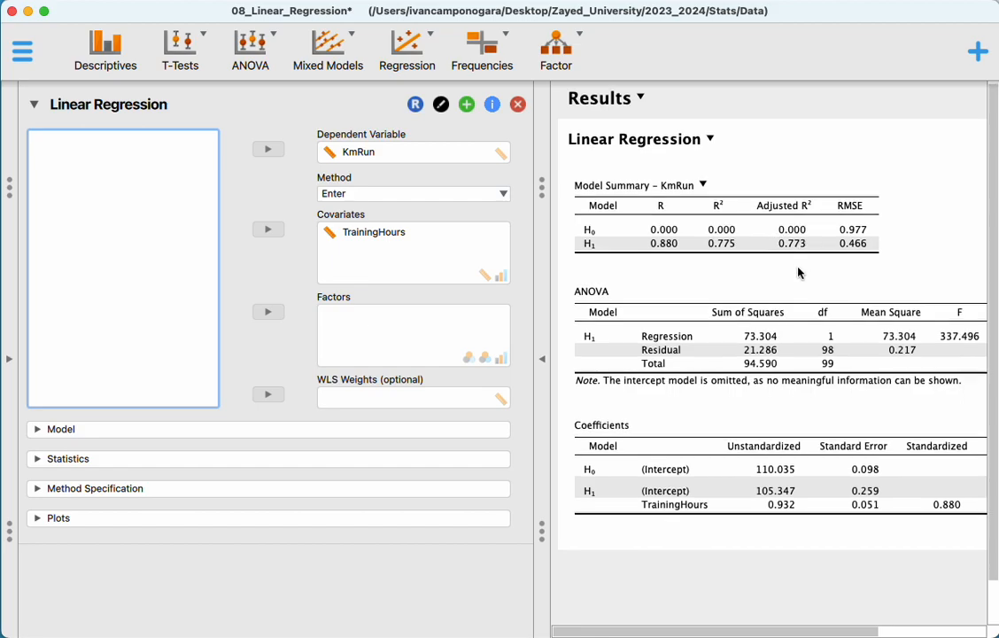
Examine the regression's model summary, ANOVA and coefficients tables, including the p-values.
scroll(798, 272, "down", 2)
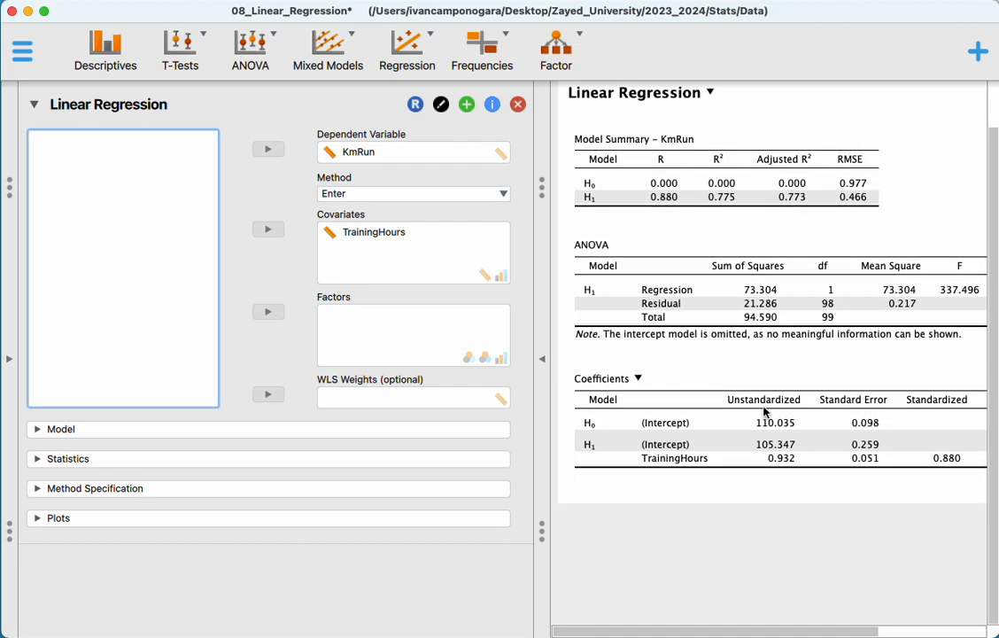
scroll(763, 412, "right", 3)
scroll(764, 412, "left", 2)
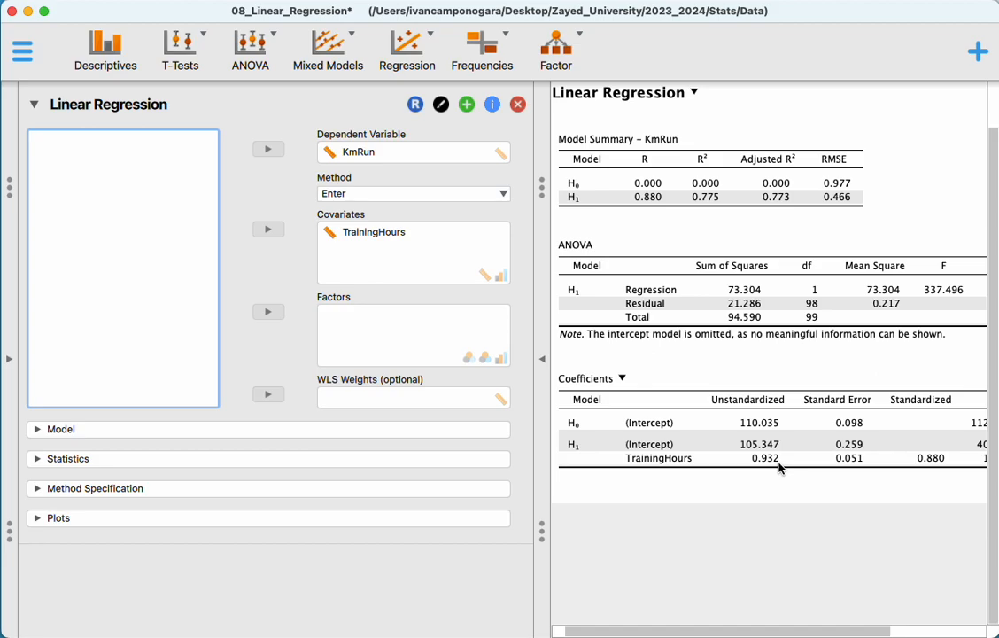
scroll(779, 467, "right", 5)
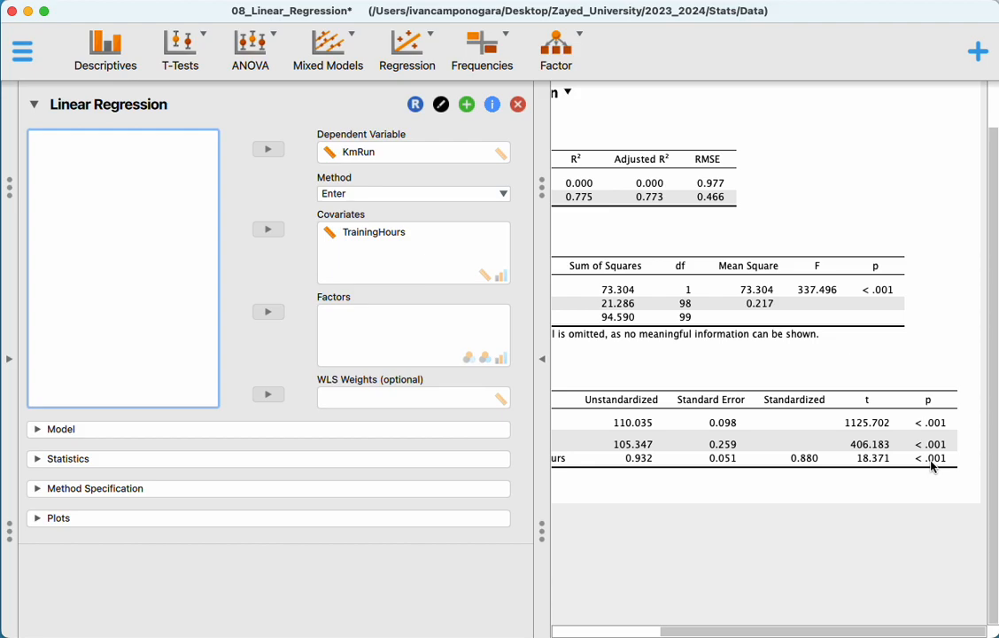
scroll(764, 470, "left", 5)
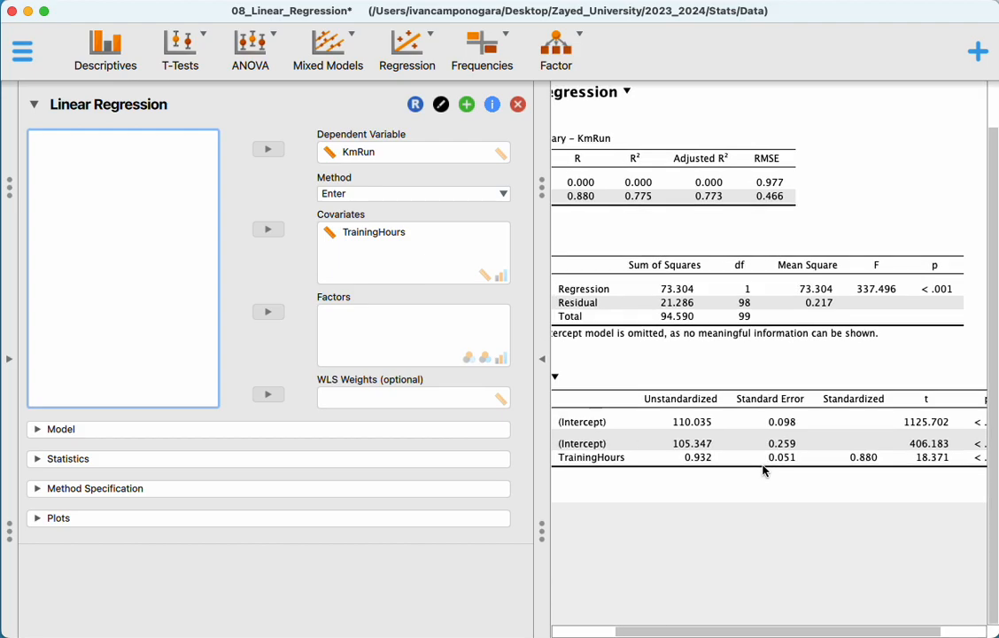
scroll(766, 472, "up", 1)
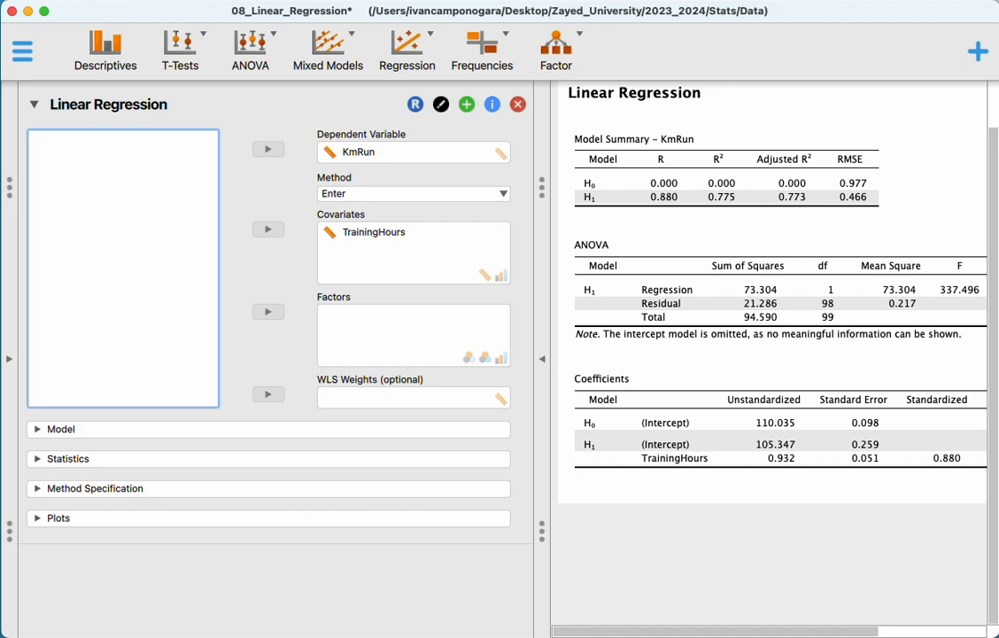
Switch to the blank text document, write the prediction formula 105.347 + (0.932 * 20) and highlight it.
key("super+Tab")
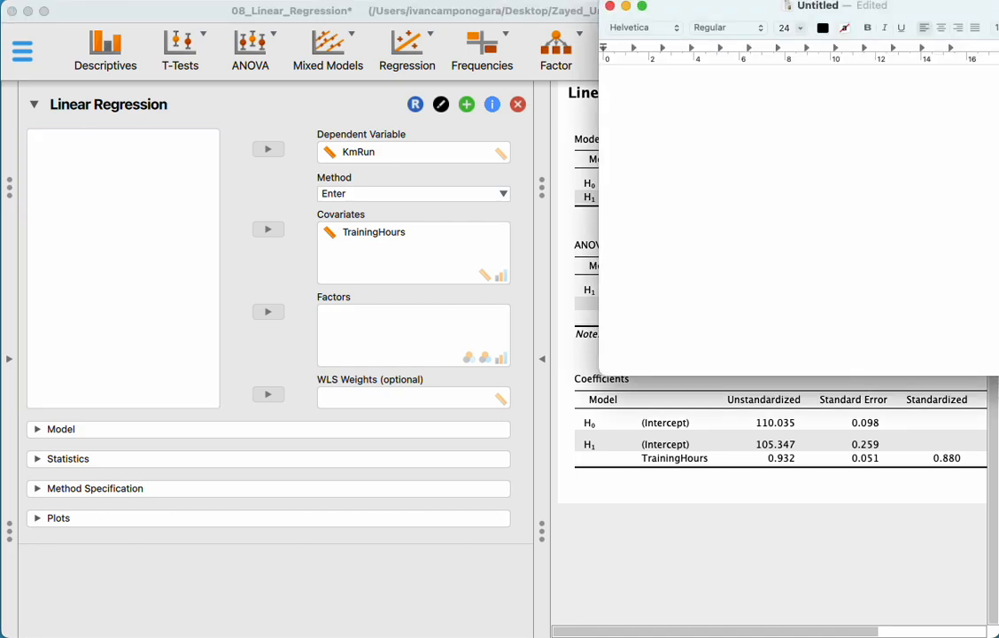
left_click_drag(900, 19, 766, 49)
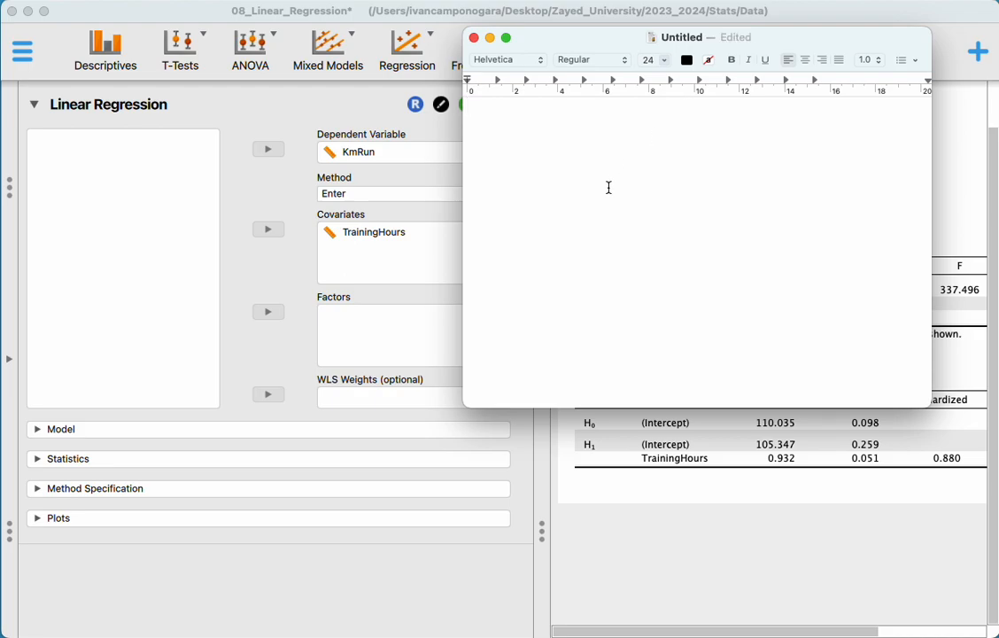
type("105.347  ")
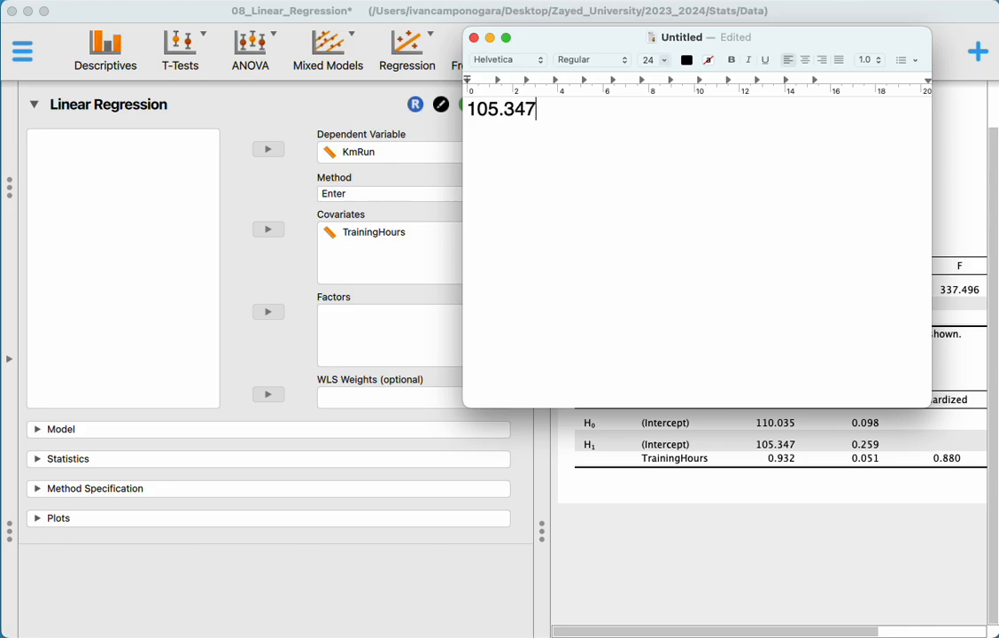
type("+ (0.932")
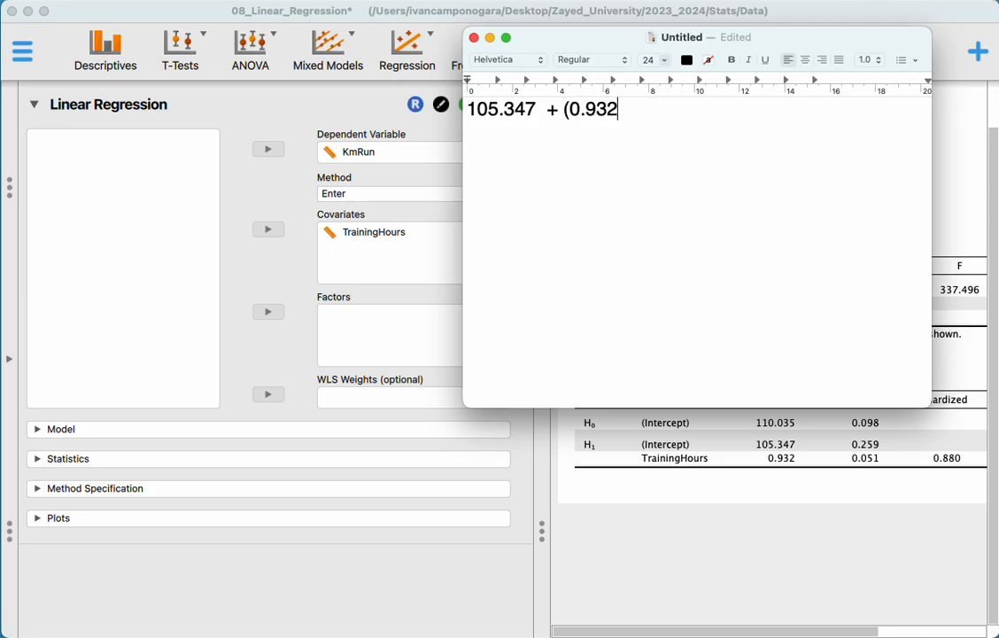
type(" * 20)")
left_click_drag(689, 111, 466, 109)
left_click(616, 126)
left_click_drag(672, 113, 467, 108)
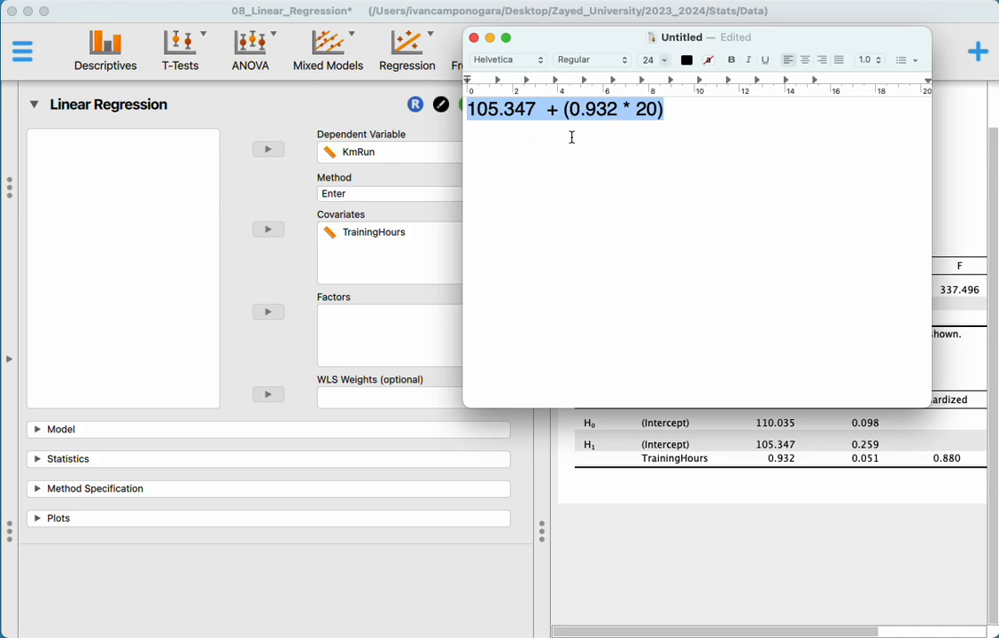
Close the untitled text document and return to the regression results.
left_click(475, 39)
left_click(731, 365)
left_click_drag(564, 36, 567, 0)
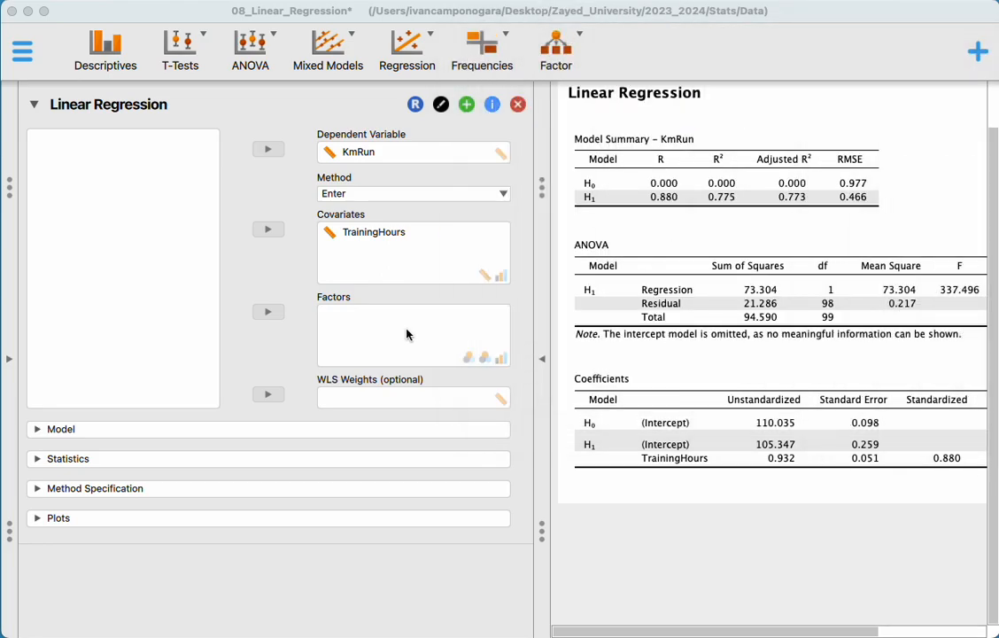
left_click(35, 459)
scroll(203, 516, "down", 5)
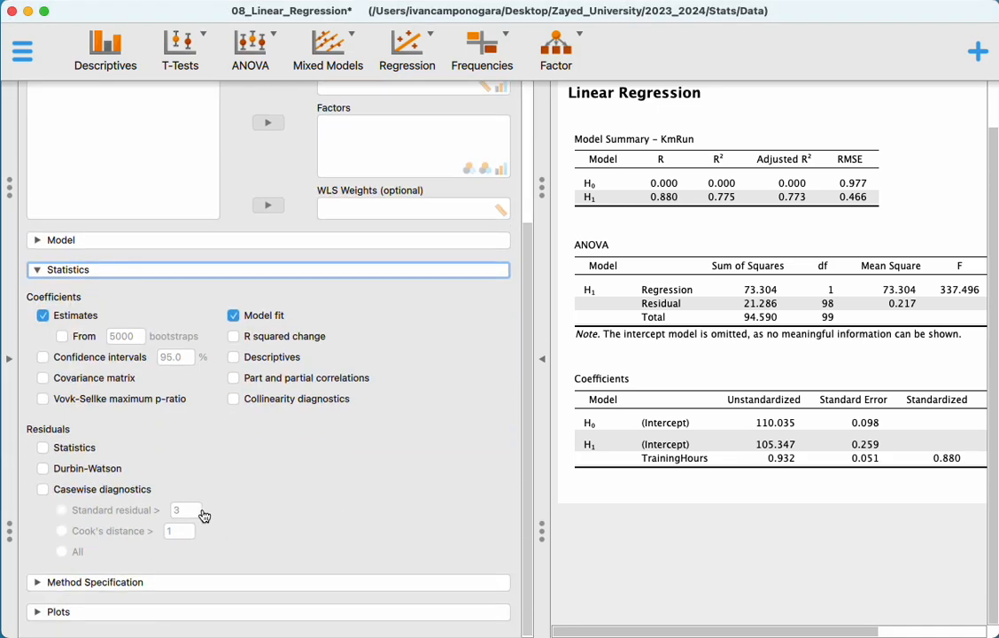
left_click(46, 273)
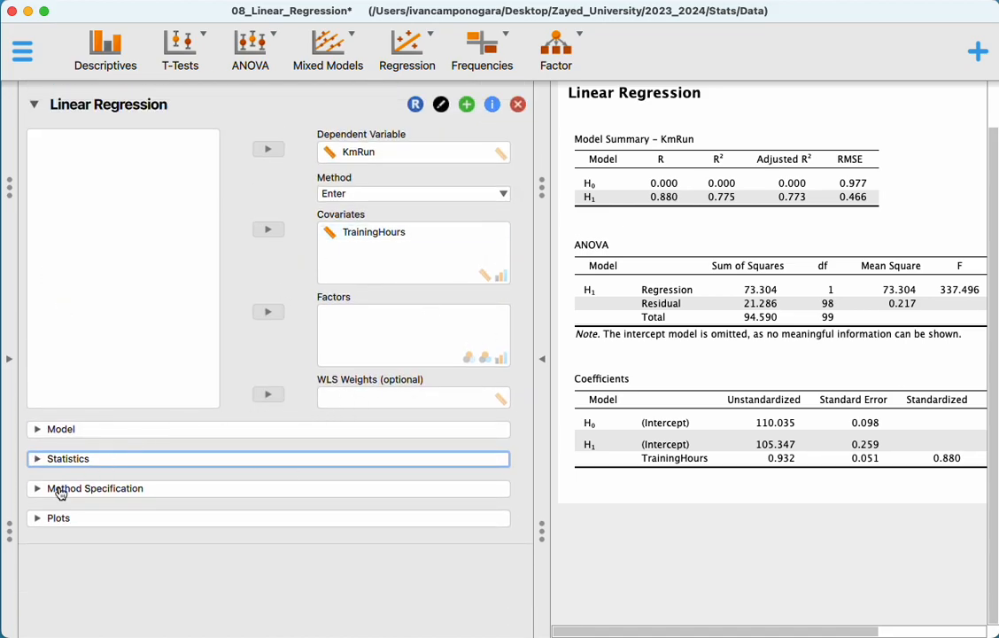
Add a descriptive statistics analysis of TrainingHours and KmRun that includes the Shapiro-Wilk test.
left_click(126, 46)
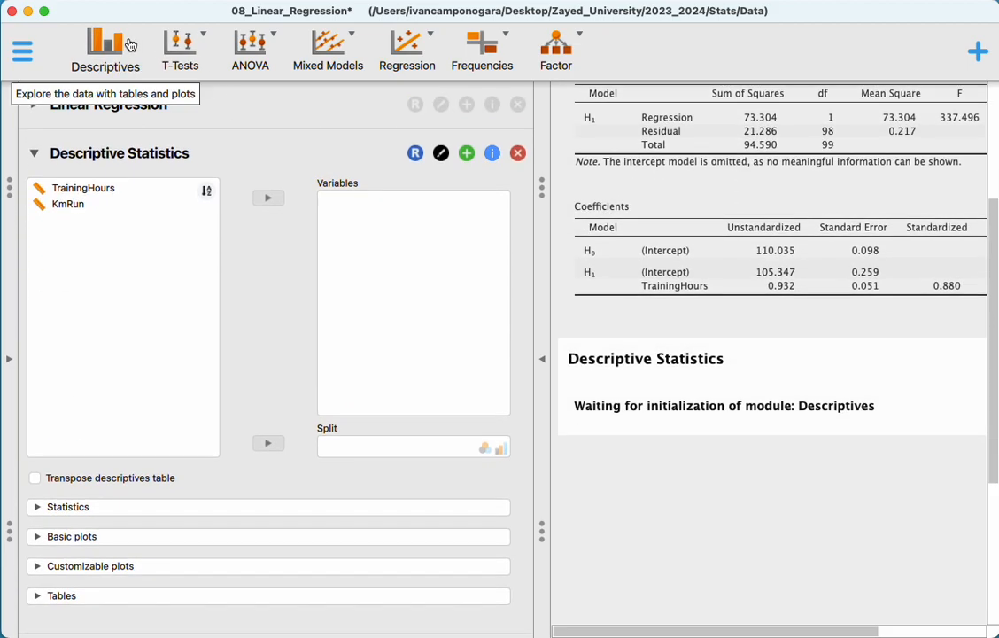
left_click(138, 188)
left_click(263, 203)
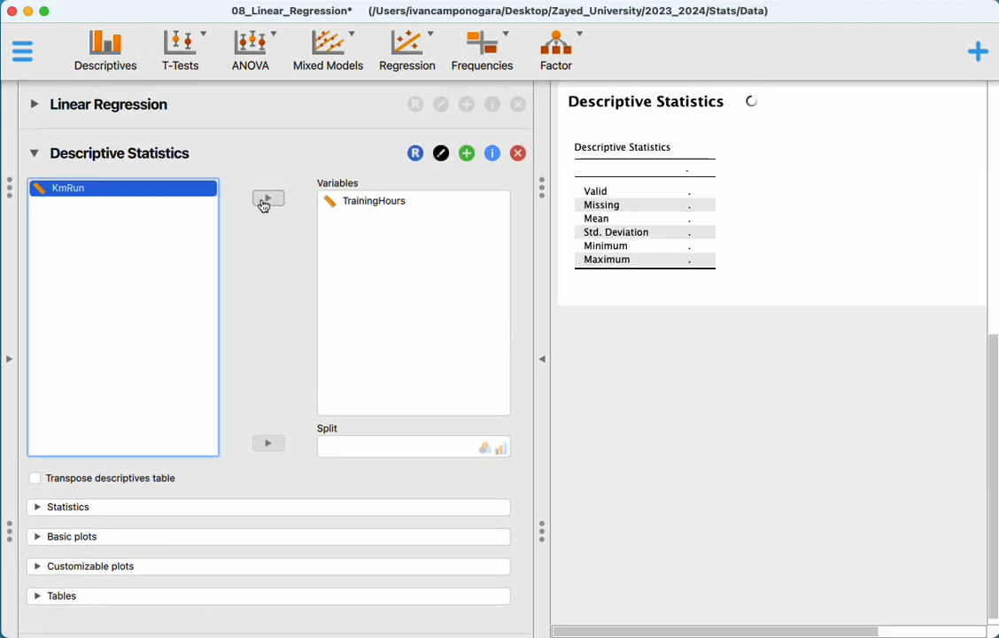
left_click(270, 198)
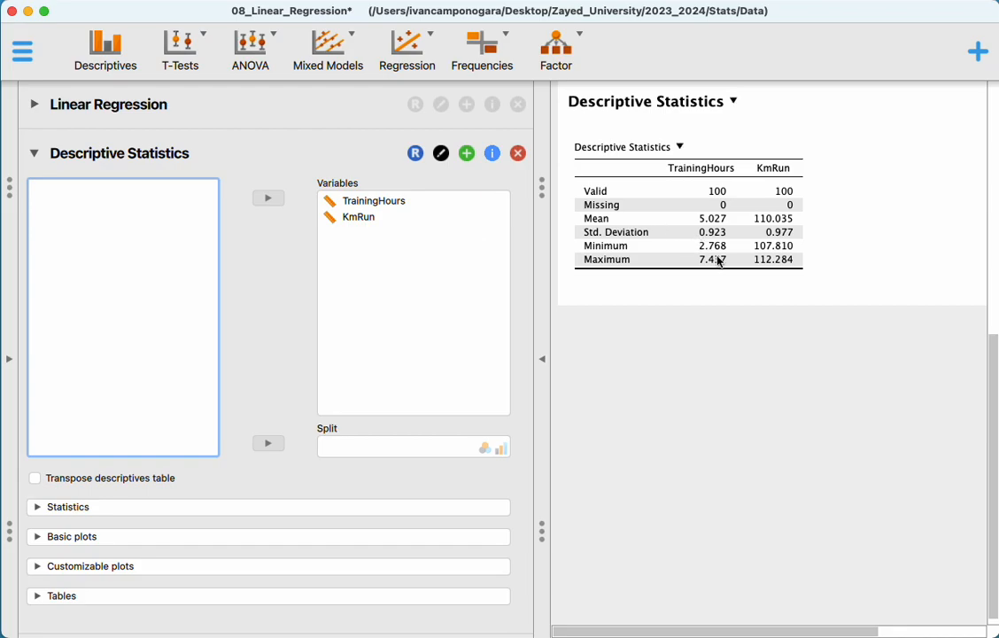
left_click(93, 507)
left_click(296, 506)
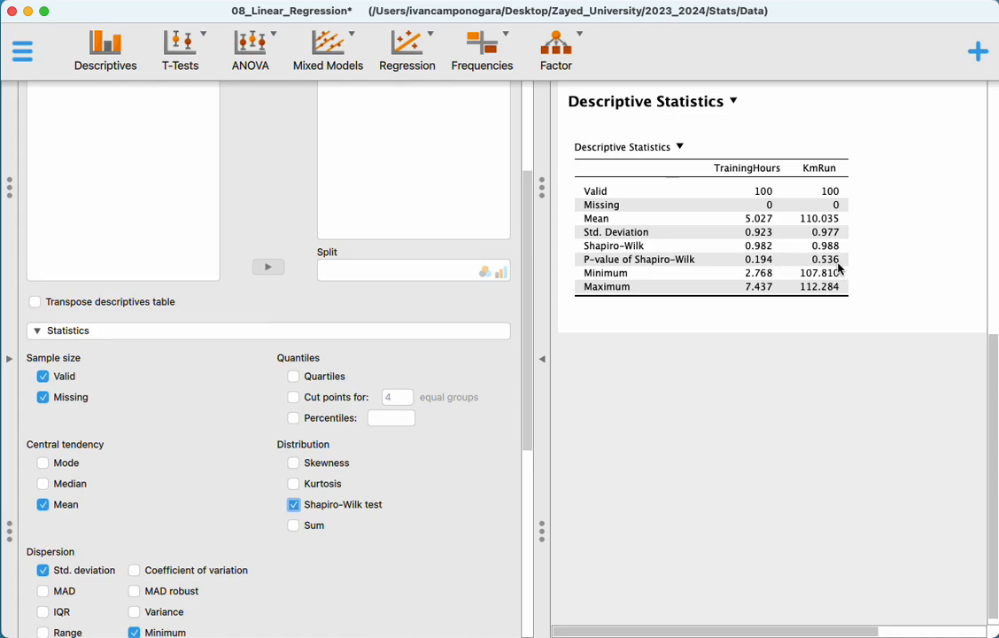
Add Q-Q plots for both variables to the descriptive statistics.
scroll(371, 456, "down", 10)
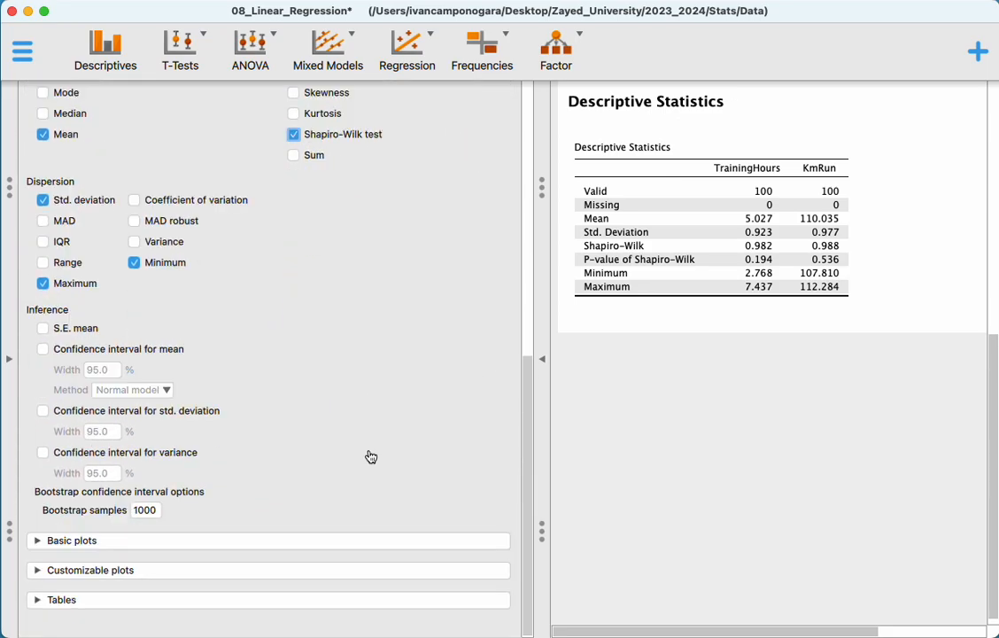
left_click(192, 539)
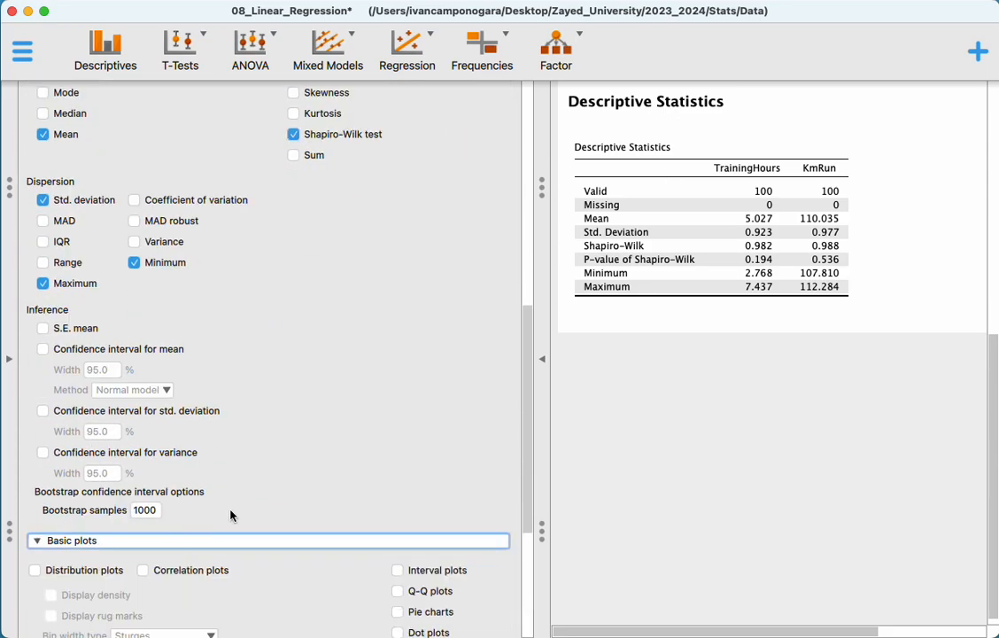
left_click(400, 340)
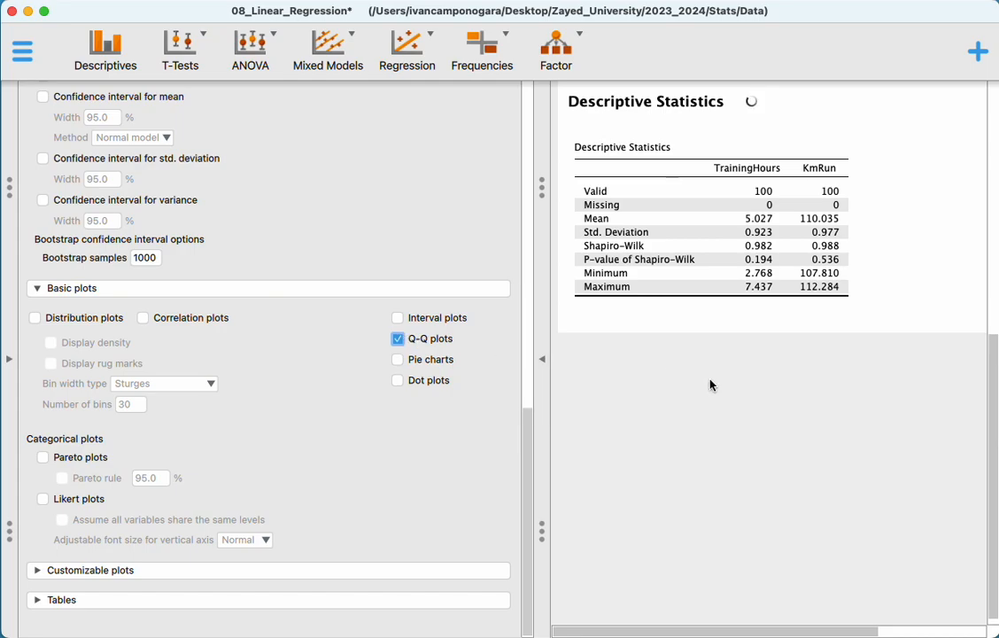
Examine the Q-Q plots of TrainingHours and KmRun together with the Shapiro-Wilk p-values to judge normality.
scroll(709, 531, "down", 5)
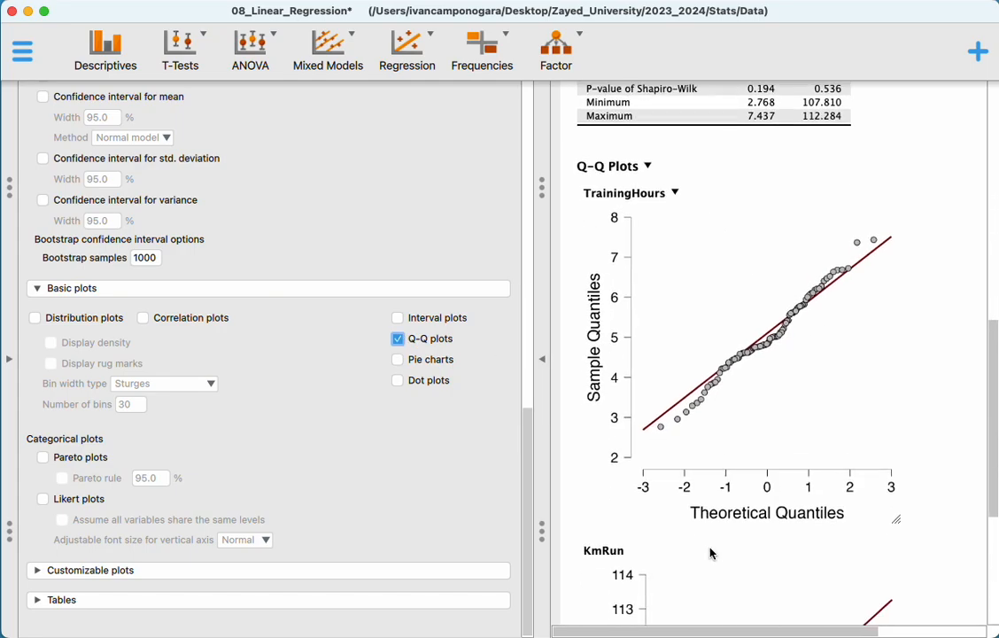
scroll(710, 553, "down", 3)
scroll(710, 553, "up", 8)
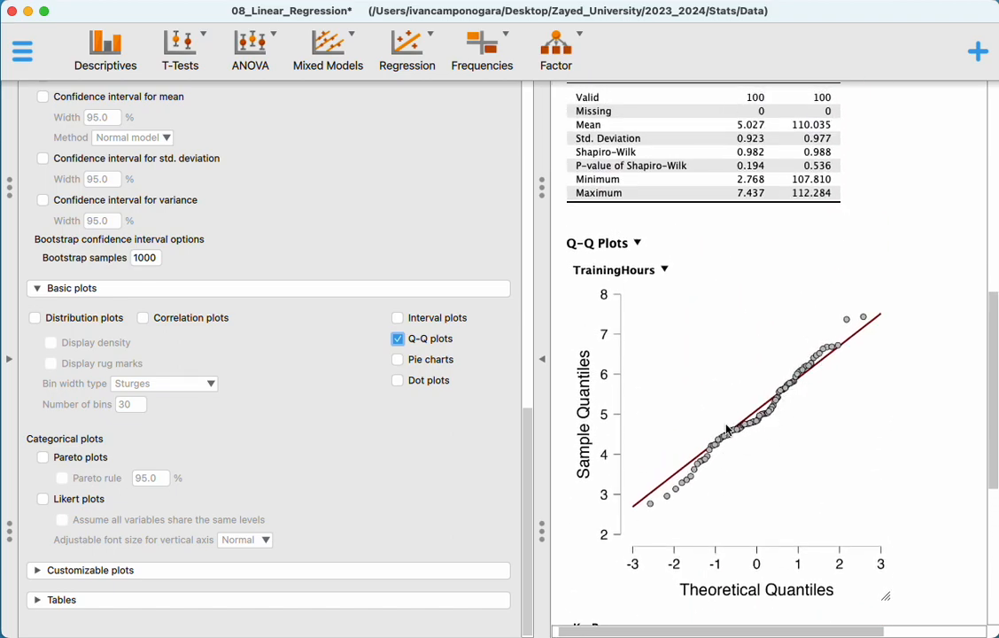
scroll(691, 350, "up", 1)
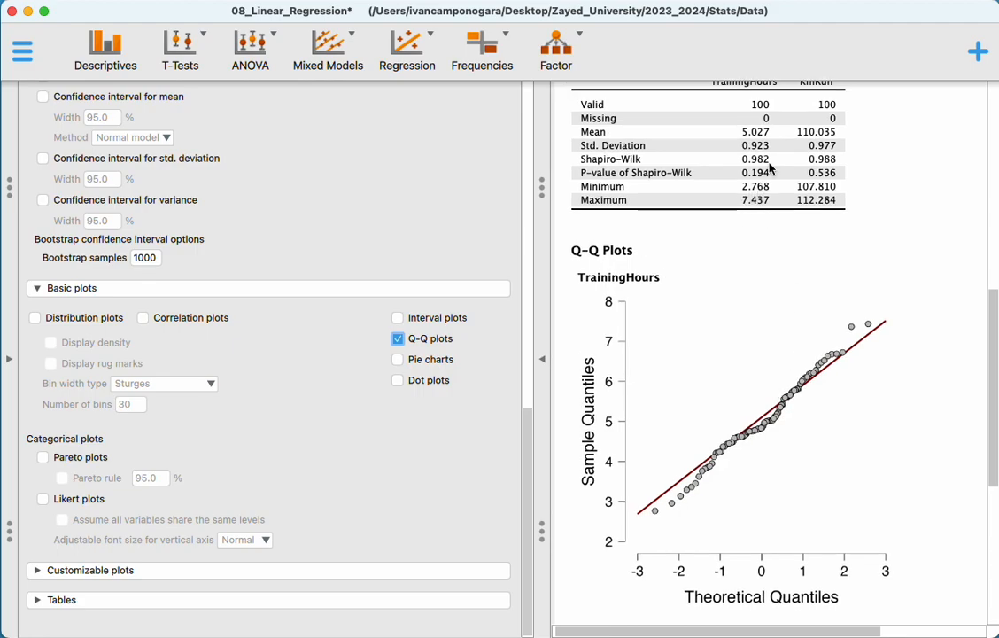
scroll(770, 169, "up", 2)
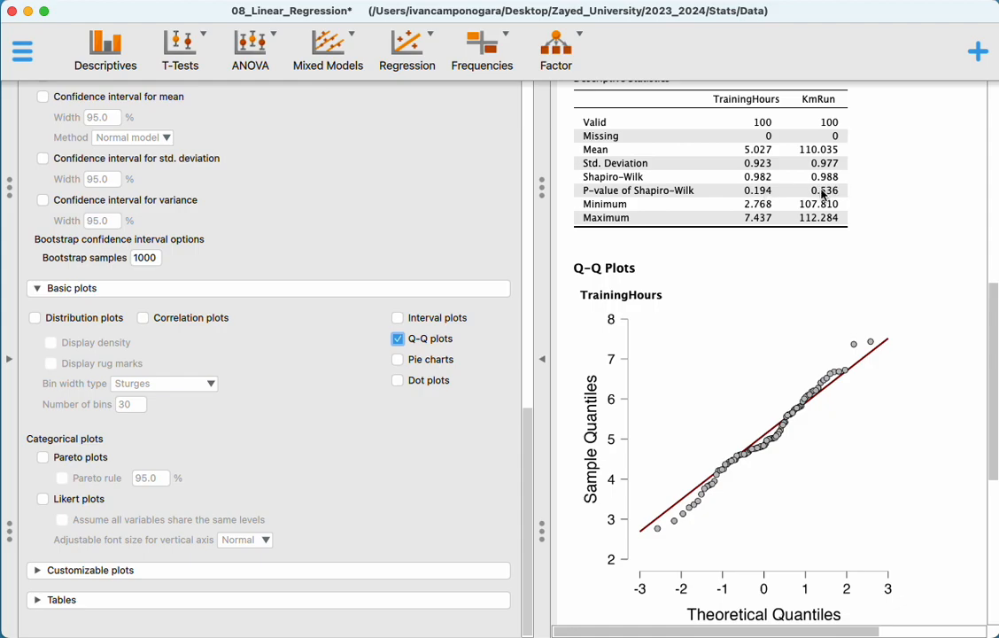
scroll(775, 351, "down", 5)
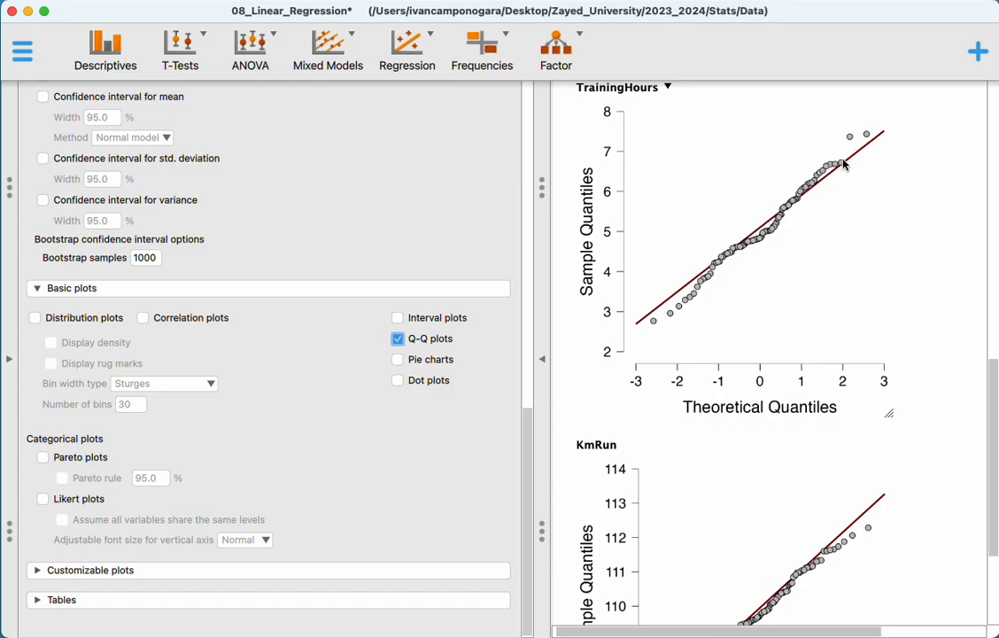
scroll(686, 292, "down", 3)
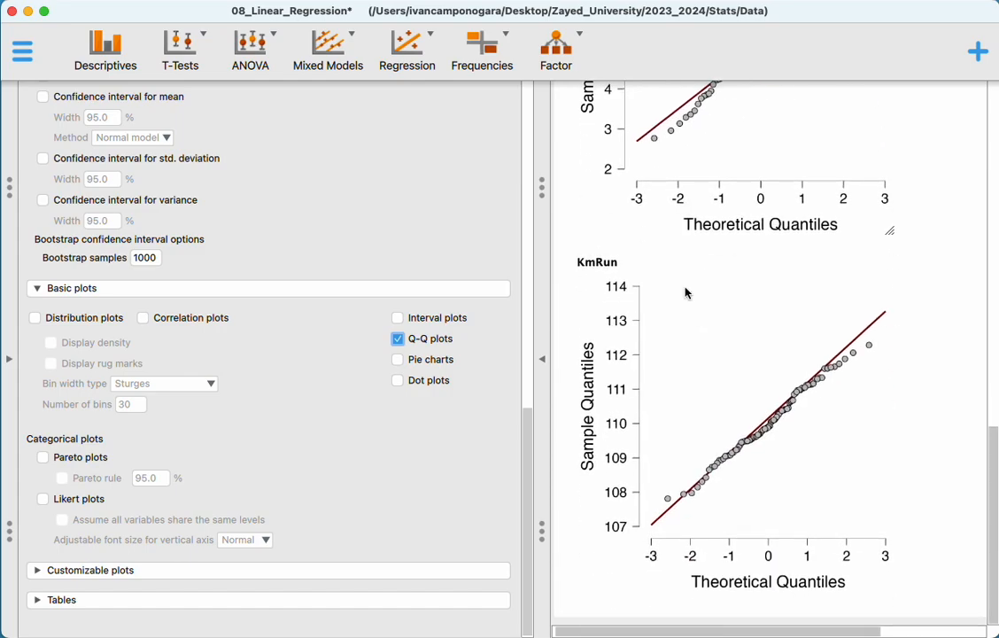
Add boxplots of TrainingHours and KmRun to the descriptive statistics and check them.
left_click(133, 570)
scroll(201, 512, "down", 5)
left_click(36, 385)
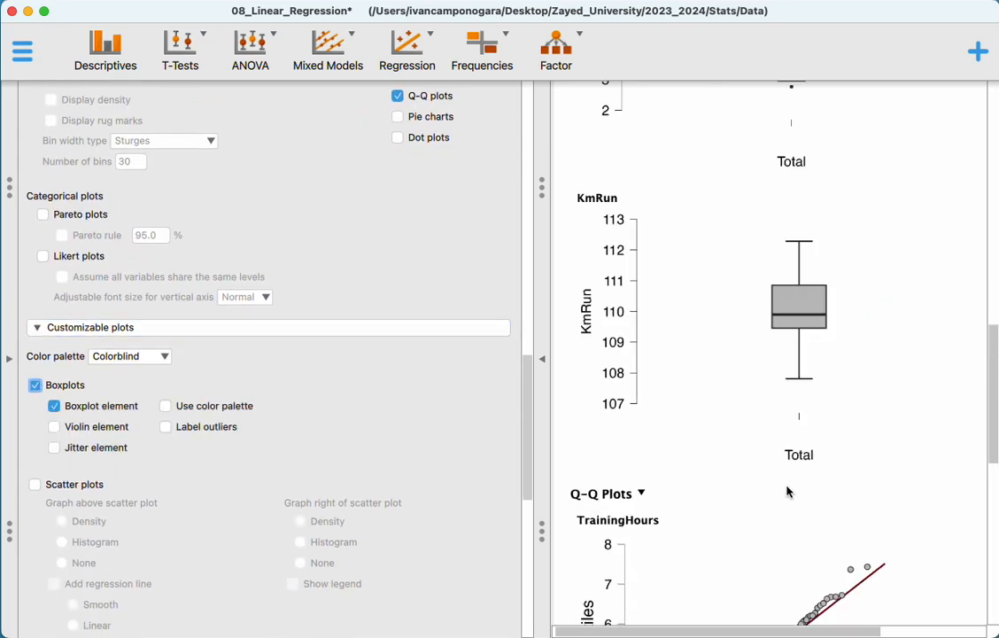
scroll(787, 491, "up", 5)
scroll(788, 490, "up", 1)
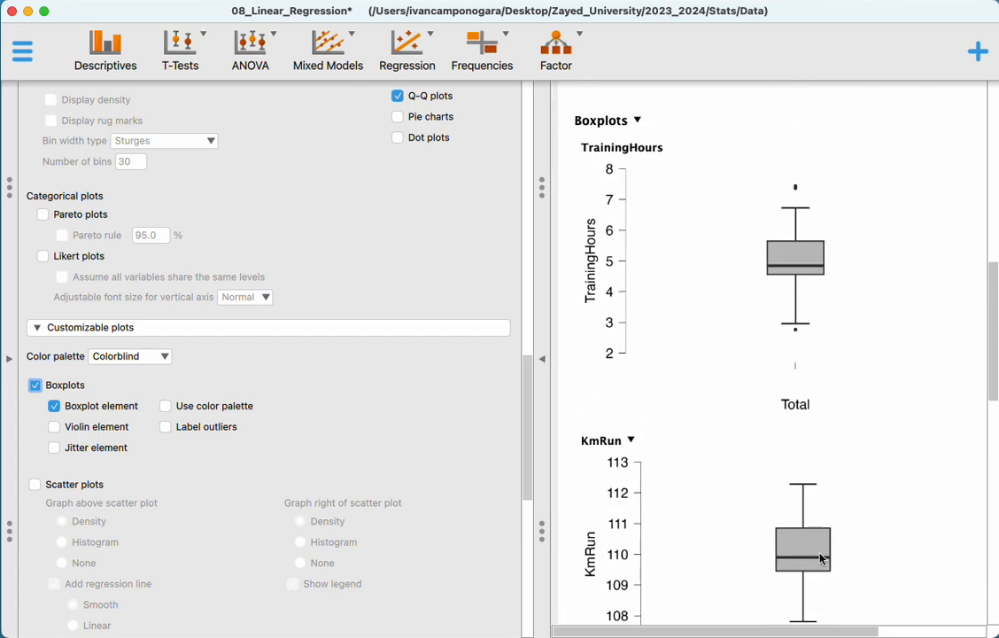
Include the violin element in the boxplots of both variables.
scroll(780, 370, "down", 5)
scroll(221, 511, "down", 3)
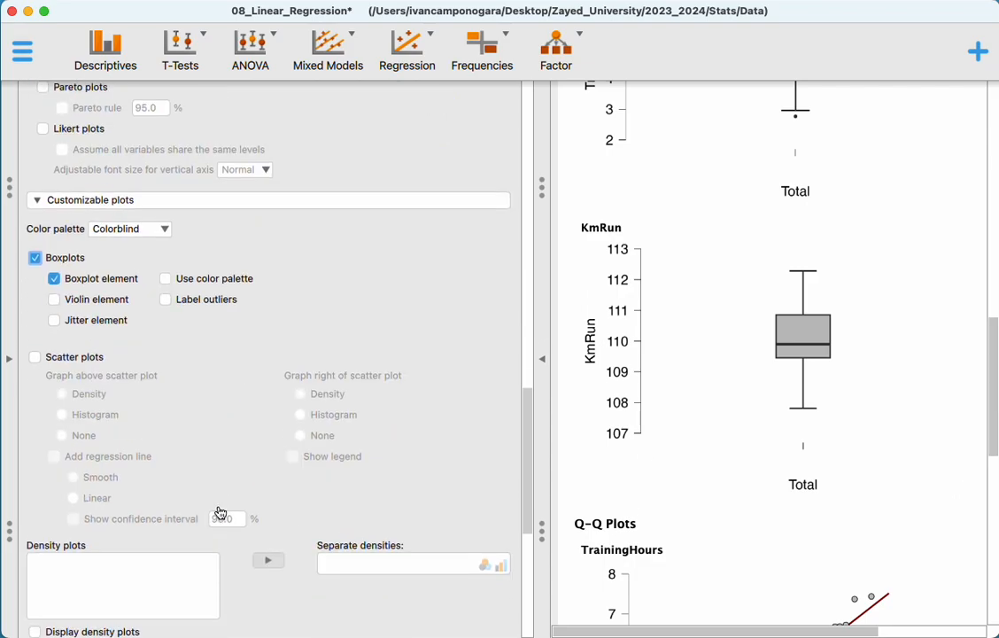
scroll(220, 512, "down", 1)
left_click(100, 256)
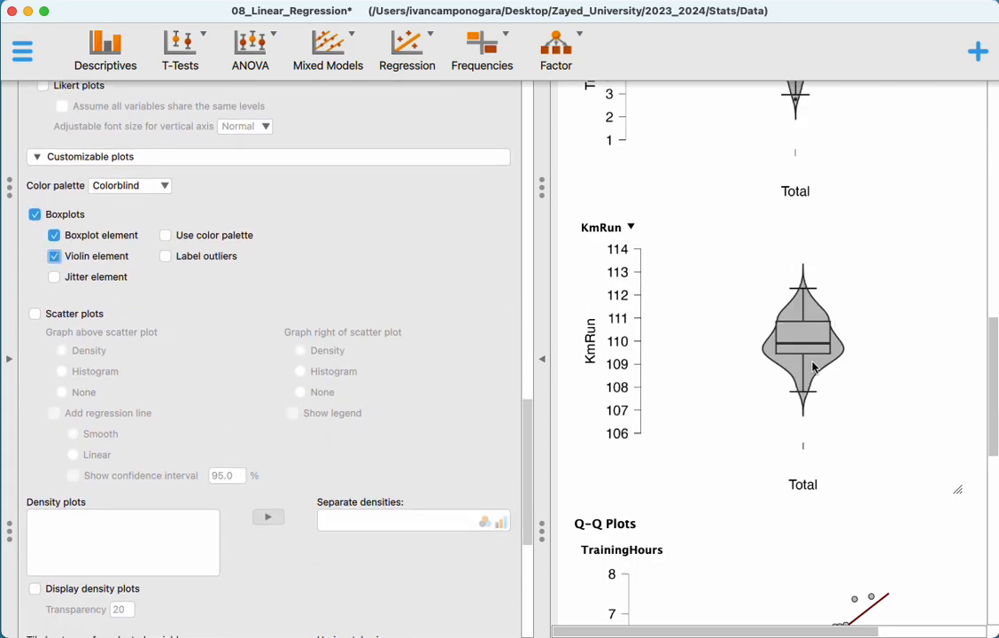
Remove the violin element from the TrainingHours and KmRun boxplots, leaving only the boxplot element enabled.
scroll(813, 367, "up", 3)
left_click(122, 235)
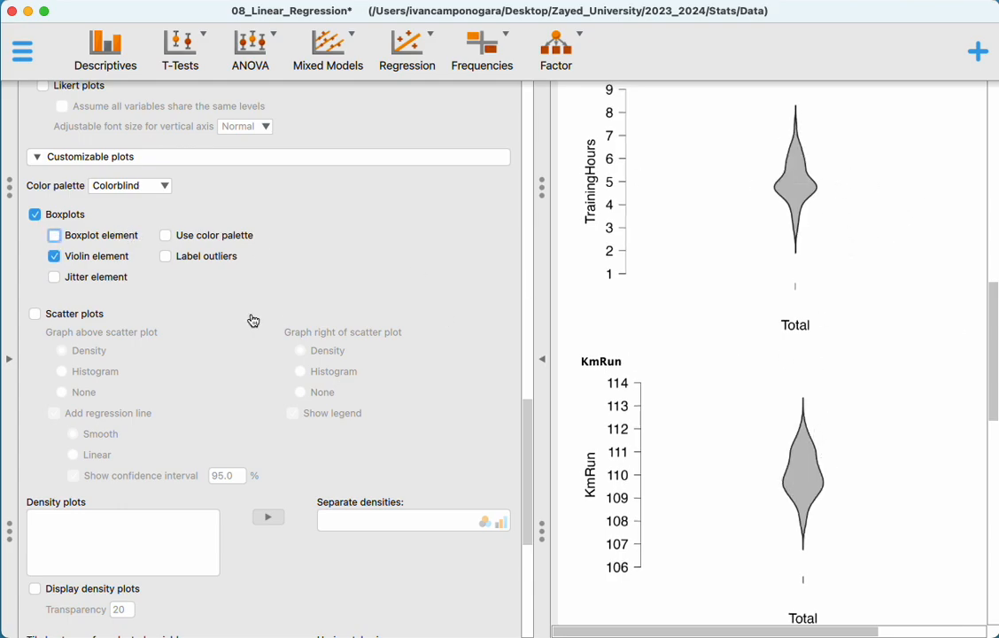
left_click(54, 256)
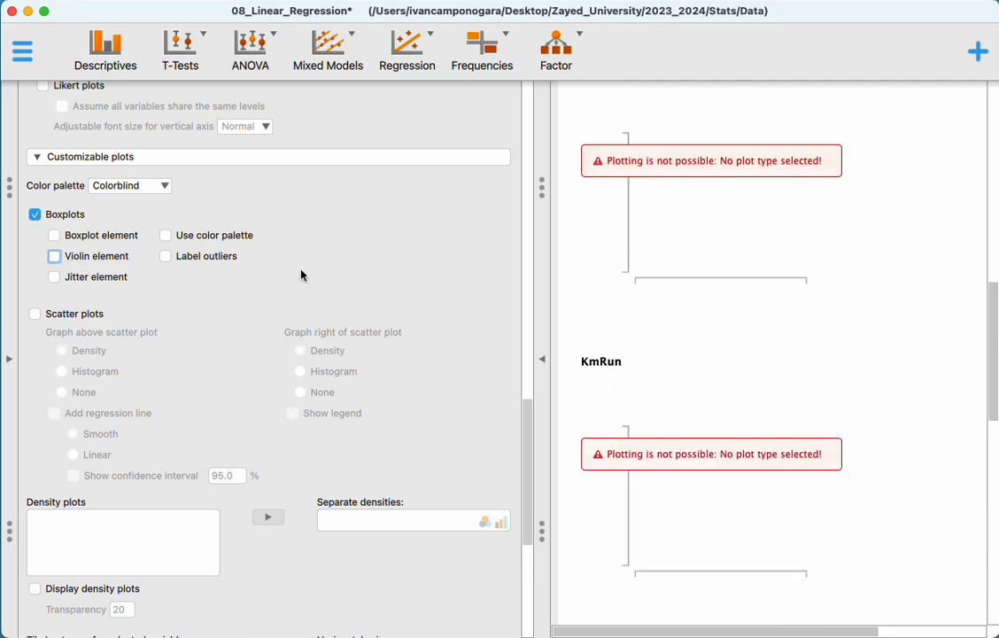
left_click(99, 236)
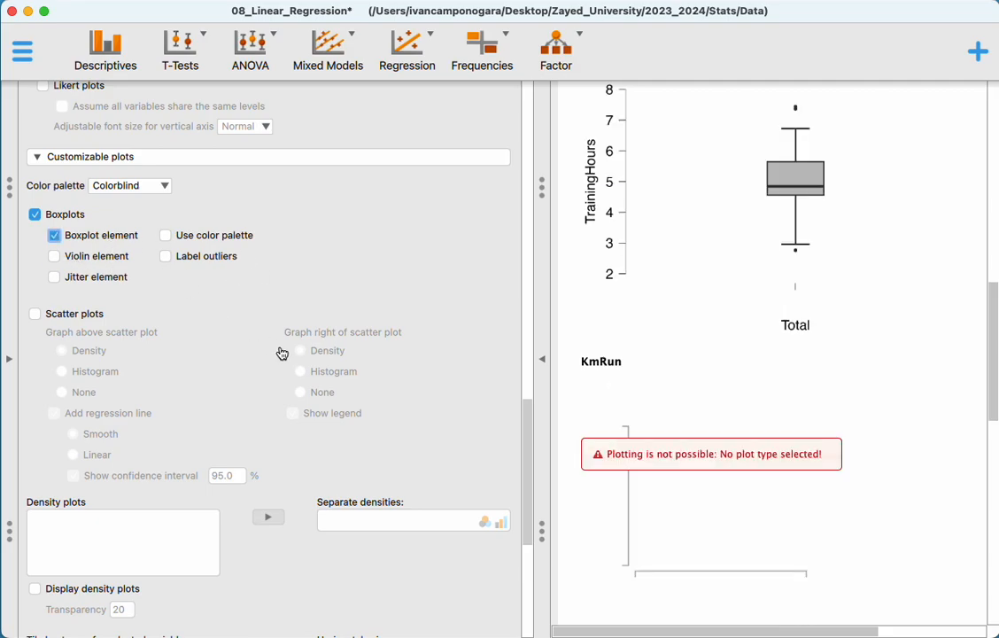
Add a scatter plot of TrainingHours and KmRun to the descriptive statistics with a linear regression line.
left_click(49, 316)
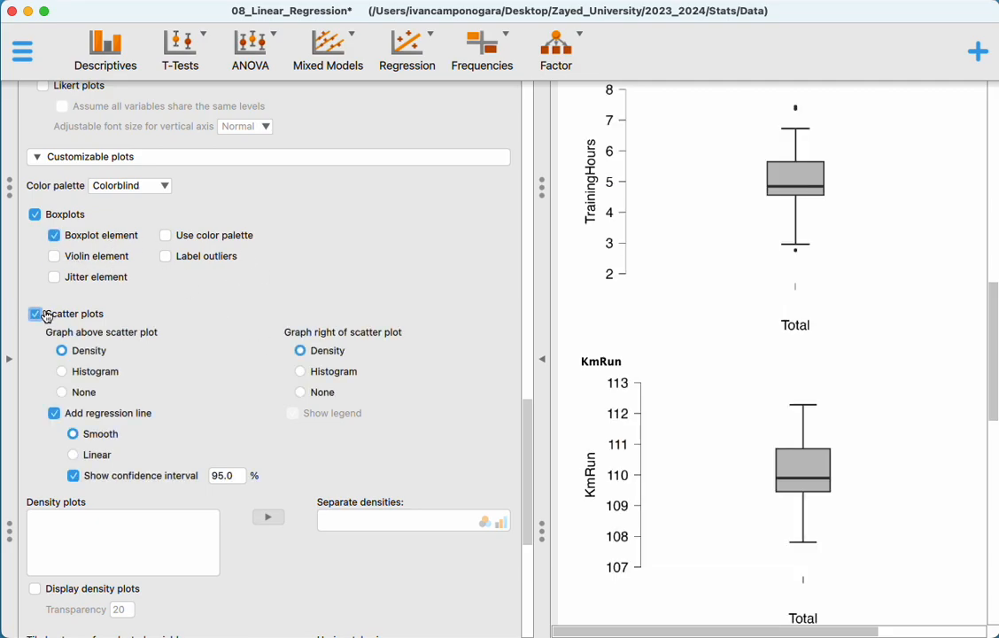
scroll(984, 369, "down", 10)
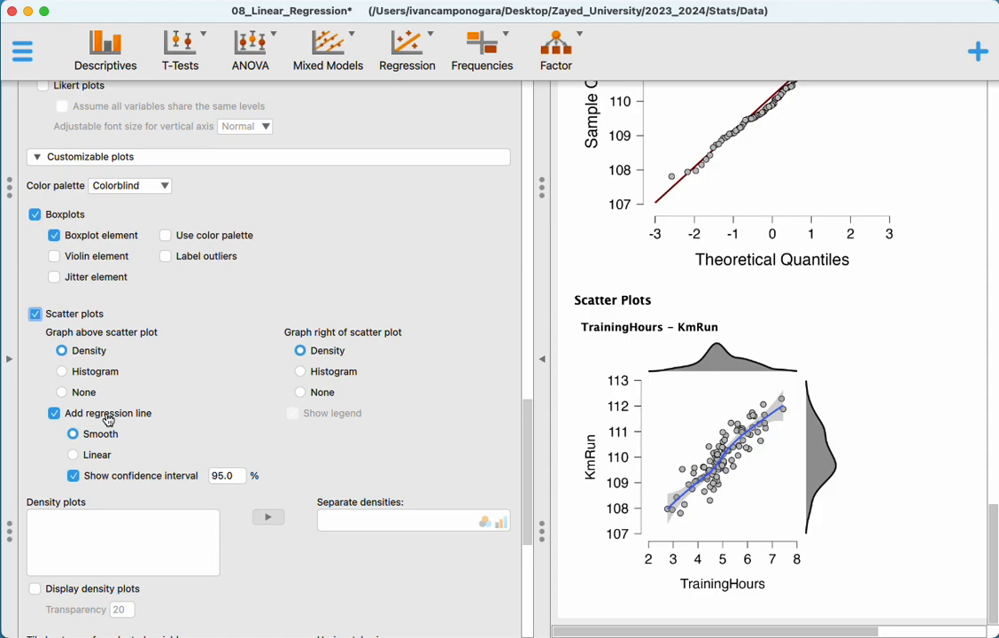
left_click(73, 454)
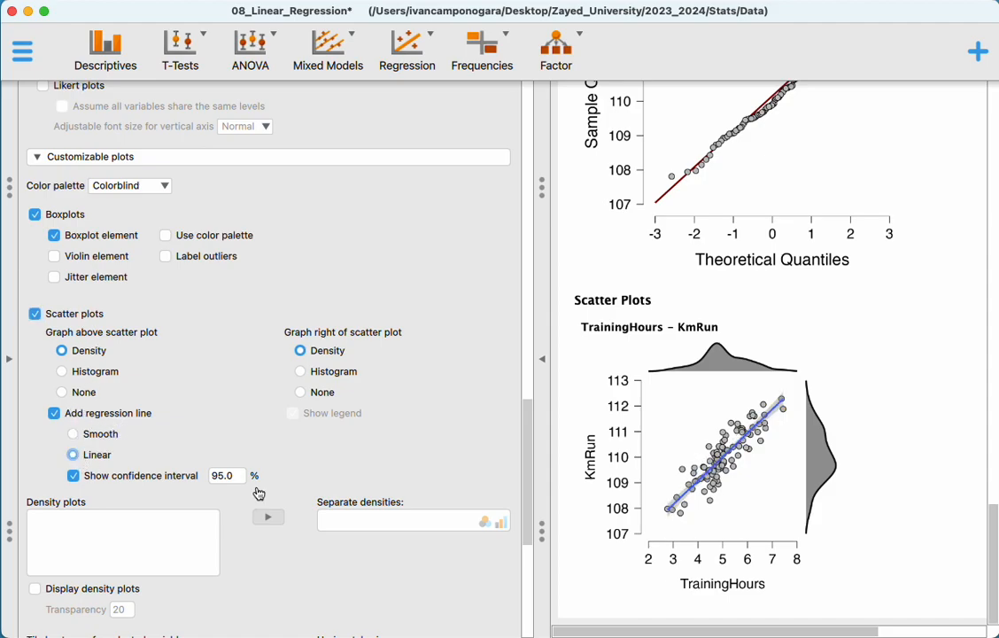